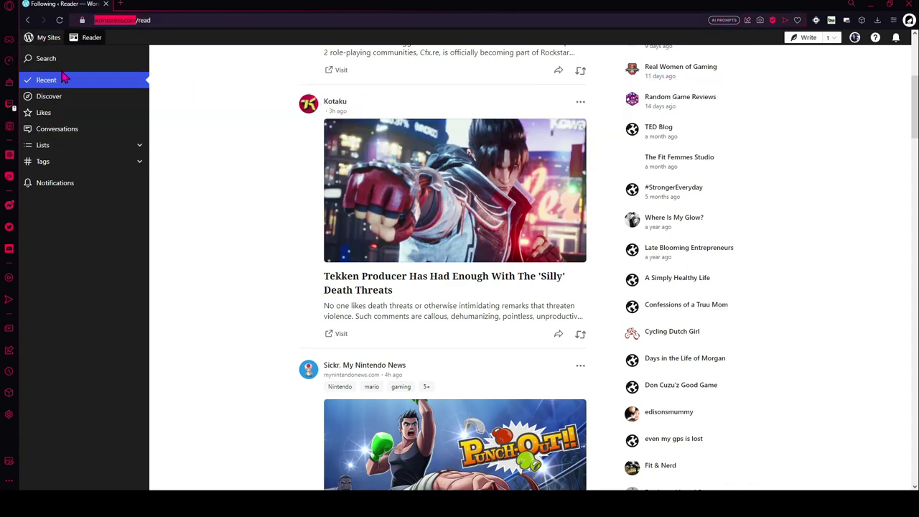
# - Switch from the Reader feed to the Our Video Games World site's My Home dashboard
pyautogui.click(43, 37)
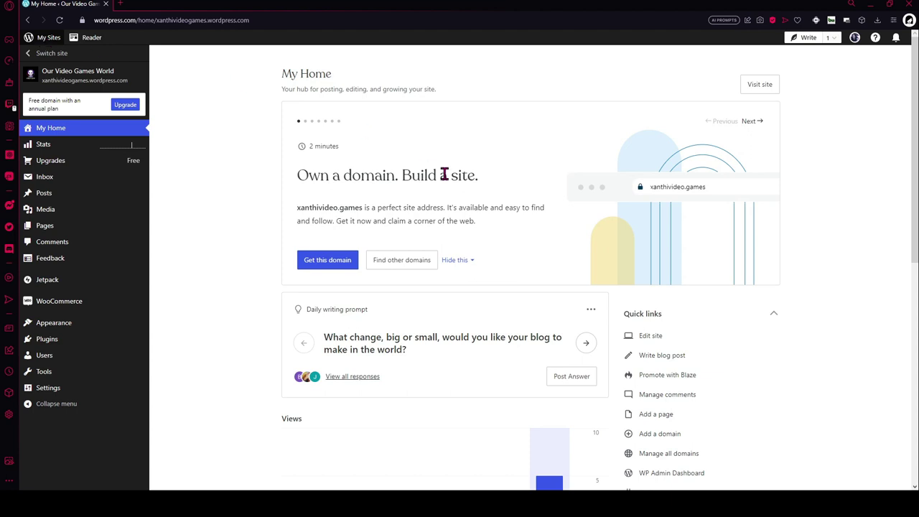
pyautogui.scroll(-1, 299, 245)
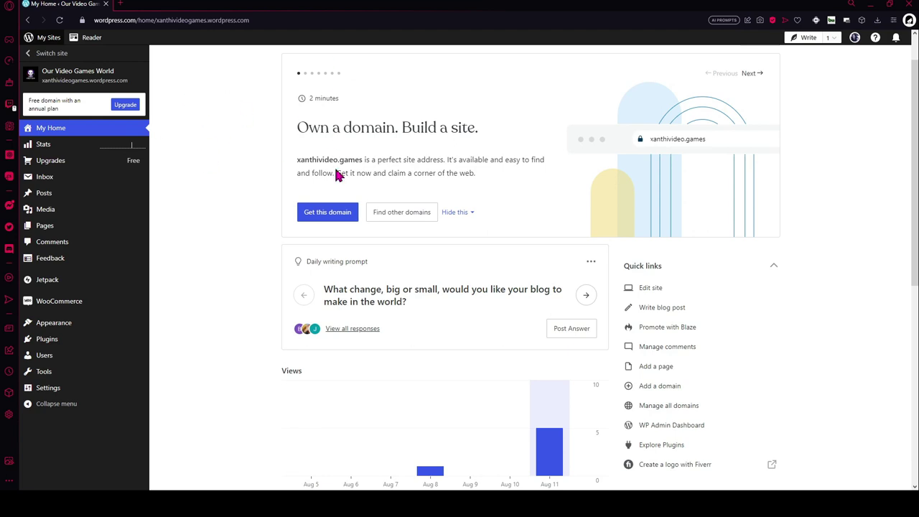
pyautogui.scroll(-2, 338, 175)
pyautogui.scroll(-2, 239, 180)
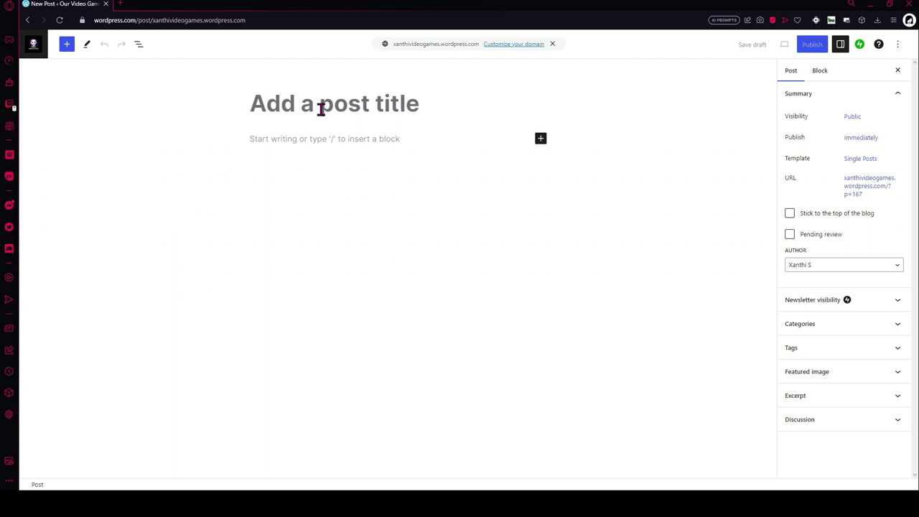
# - Title the draft 'This is going to be your title' and add the paragraph 'Start writing your text or your blog post'
pyautogui.write('t')
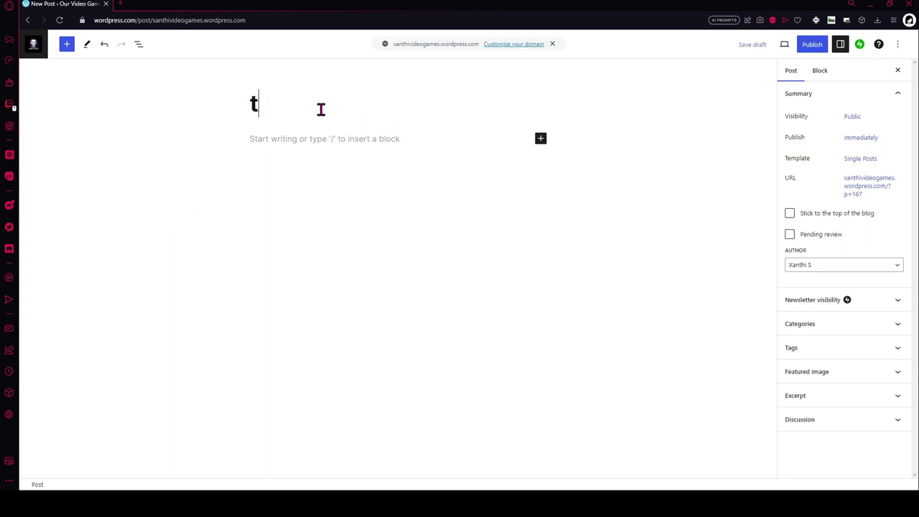
pyautogui.press('BackSpace')
pyautogui.write('This is going to ')
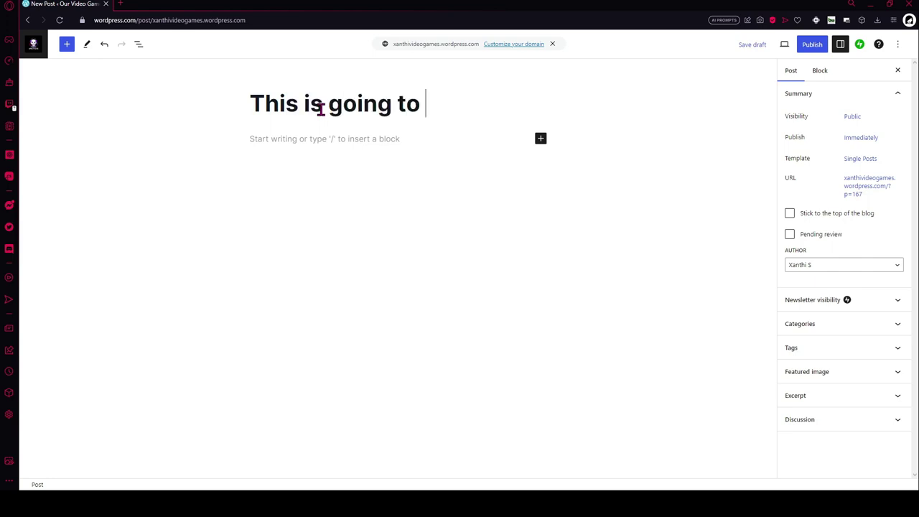
pyautogui.write('be your title')
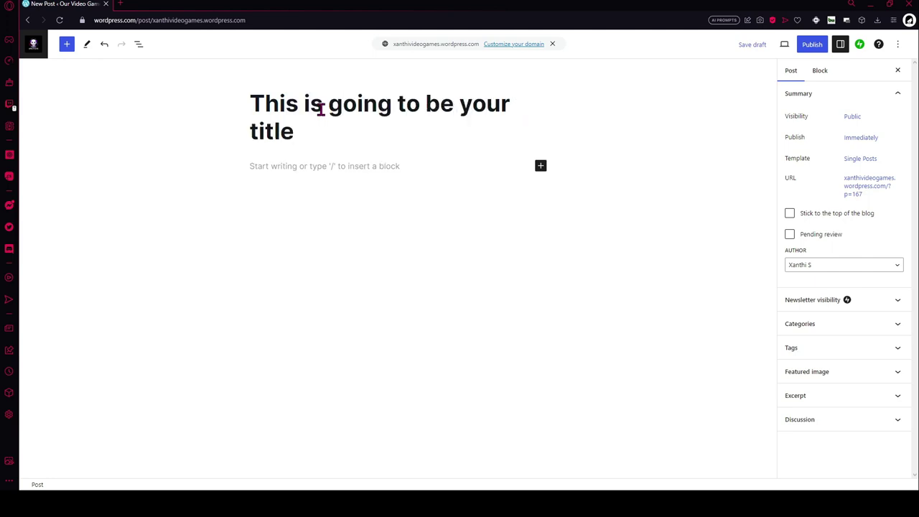
pyautogui.click(331, 166)
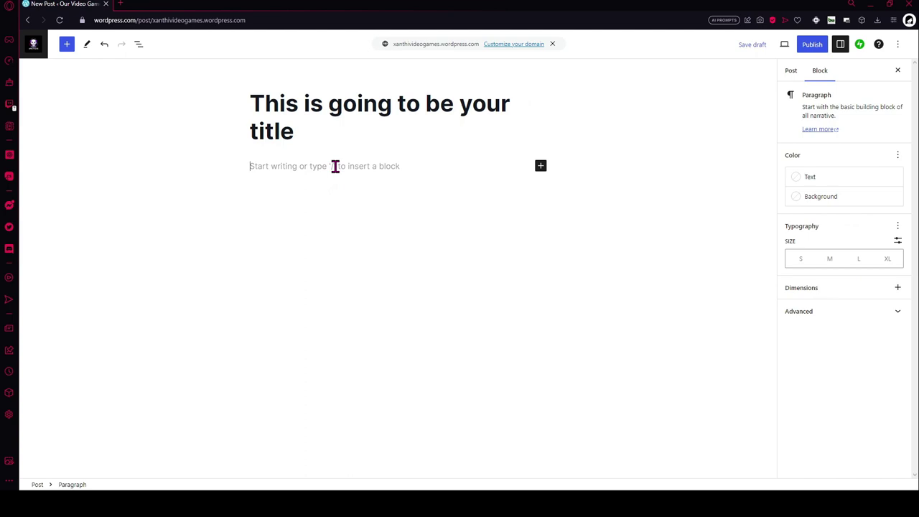
pyautogui.write('J')
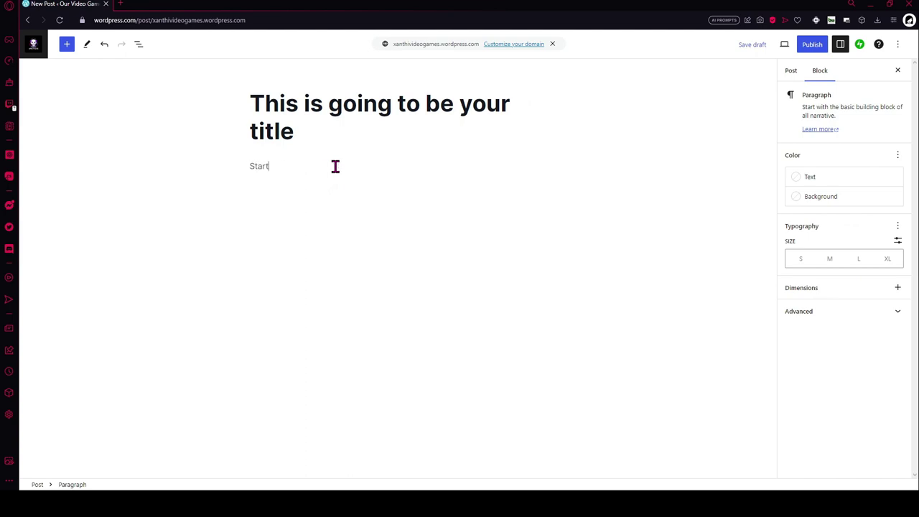
pyautogui.write('ting your text or your blog po')
pyautogui.write('st')
pyautogui.press('Return')
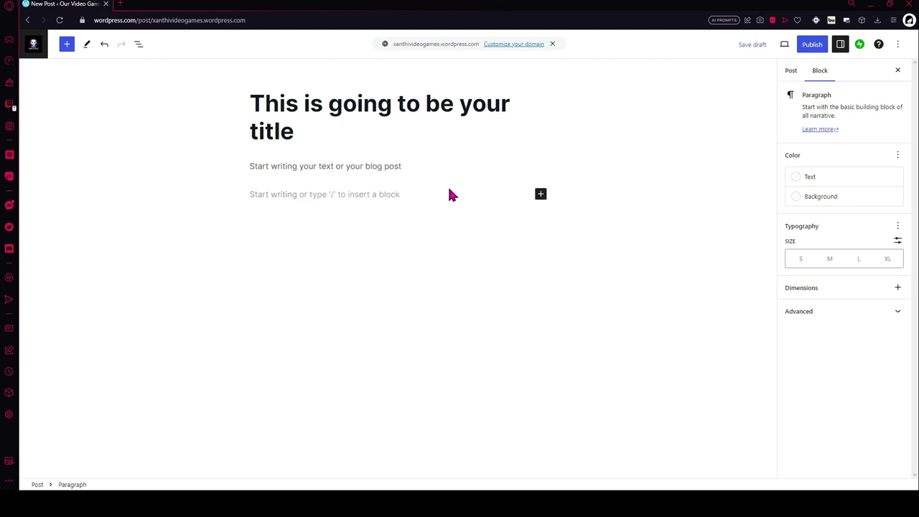
# - Insert an Image block below the opening paragraph and pick an existing image for it
pyautogui.click(541, 194)
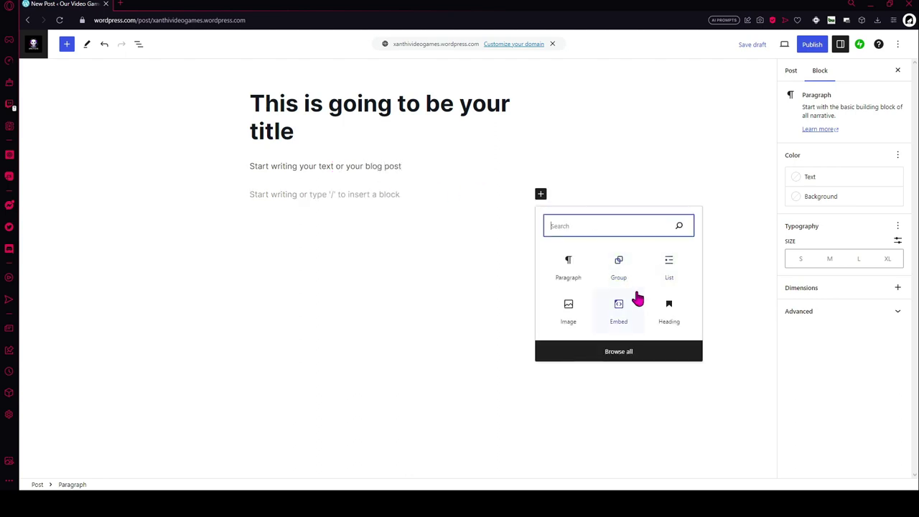
pyautogui.click(569, 311)
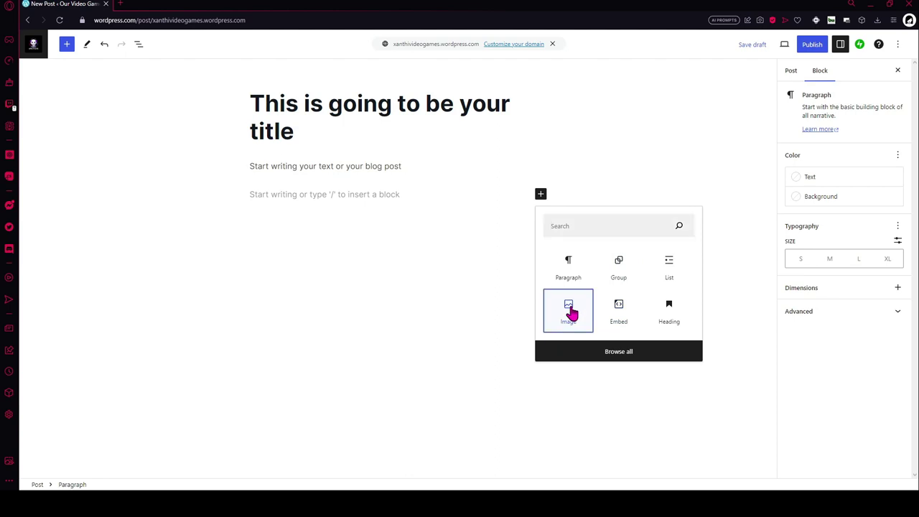
pyautogui.click(280, 258)
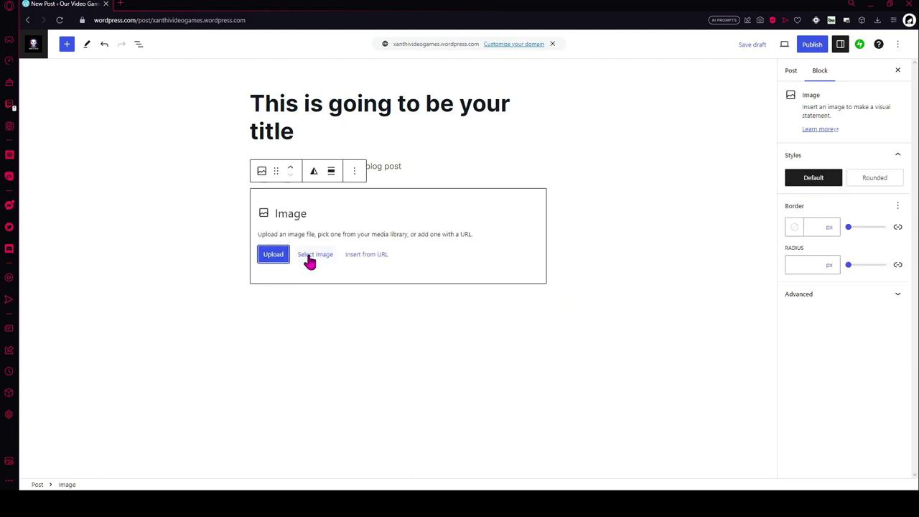
pyautogui.click(274, 253)
pyautogui.click(483, 401)
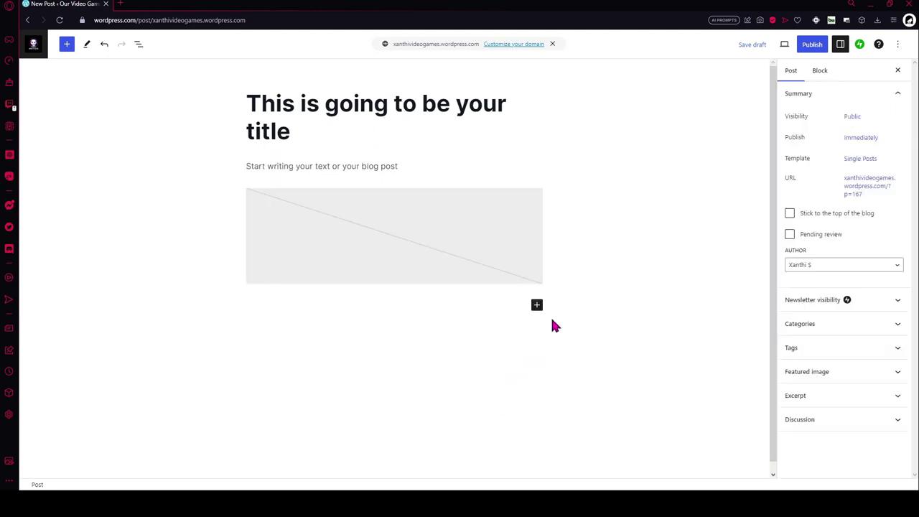
pyautogui.click(536, 304)
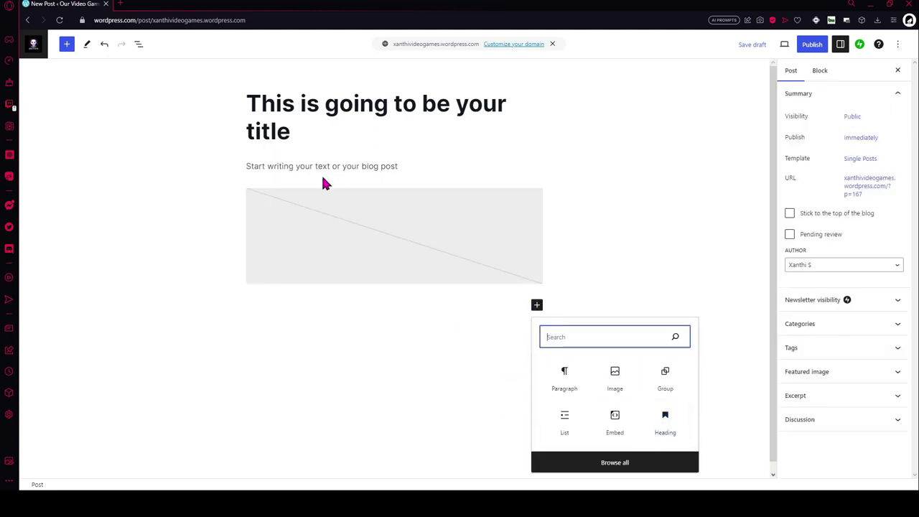
# - Add the text 'this is a subtitle' below the image as an H4 heading
pyautogui.click(369, 307)
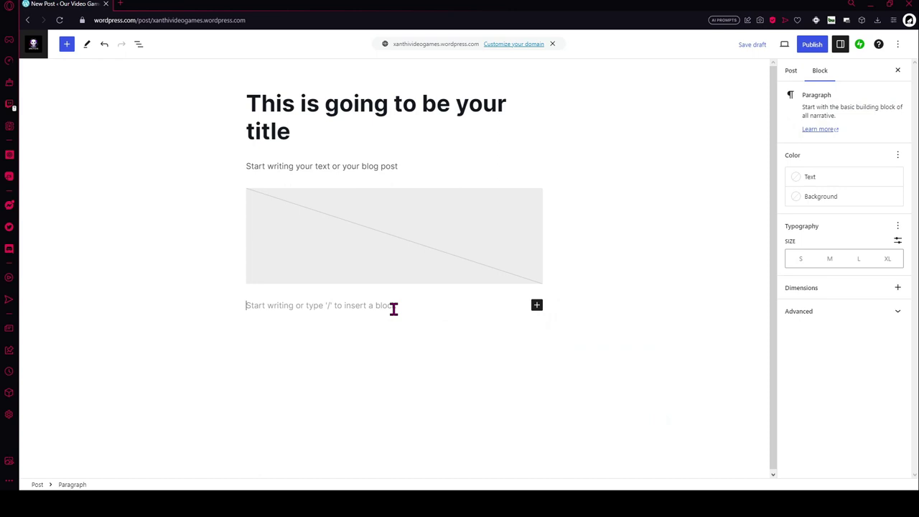
pyautogui.write('this is a subtitle')
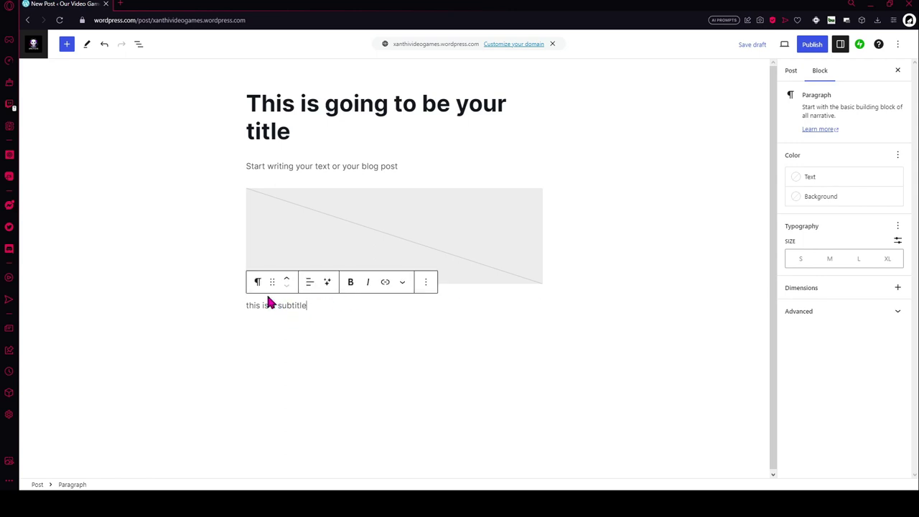
pyautogui.click(258, 282)
pyautogui.moveTo(317, 58)
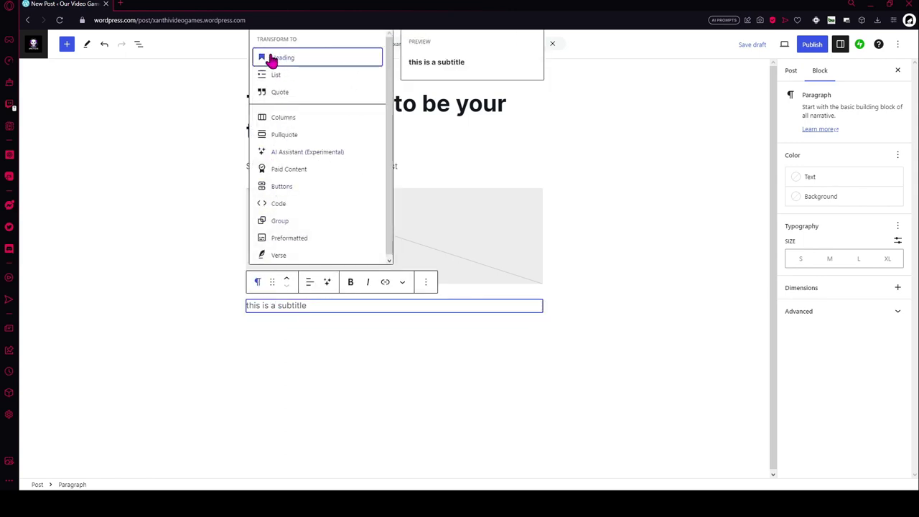
pyautogui.click(302, 58)
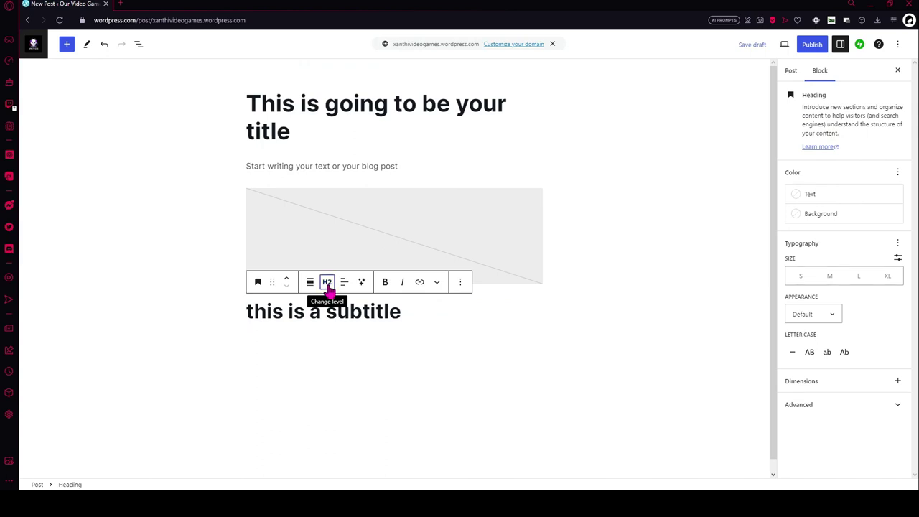
pyautogui.click(328, 282)
pyautogui.click(329, 348)
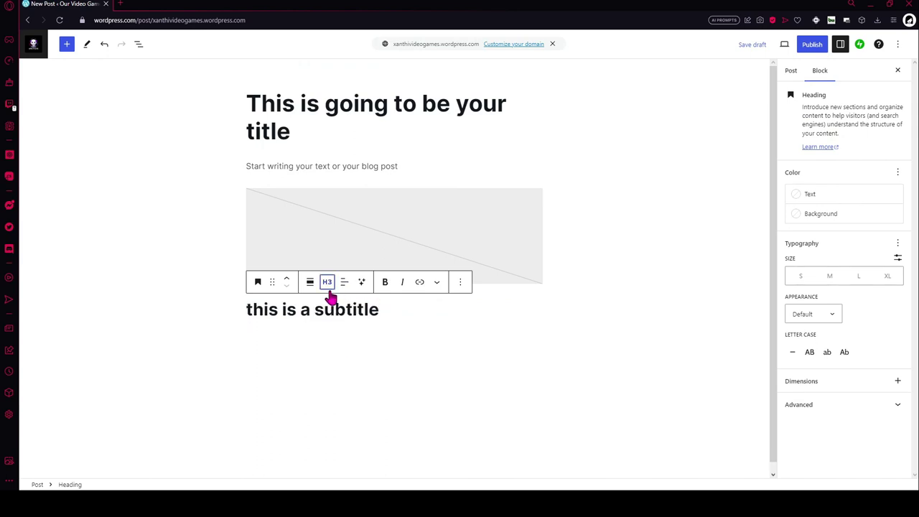
pyautogui.click(328, 282)
pyautogui.click(335, 364)
# - Duplicate the subtitle heading and clear the copy's text to leave an empty heading
pyautogui.click(385, 305)
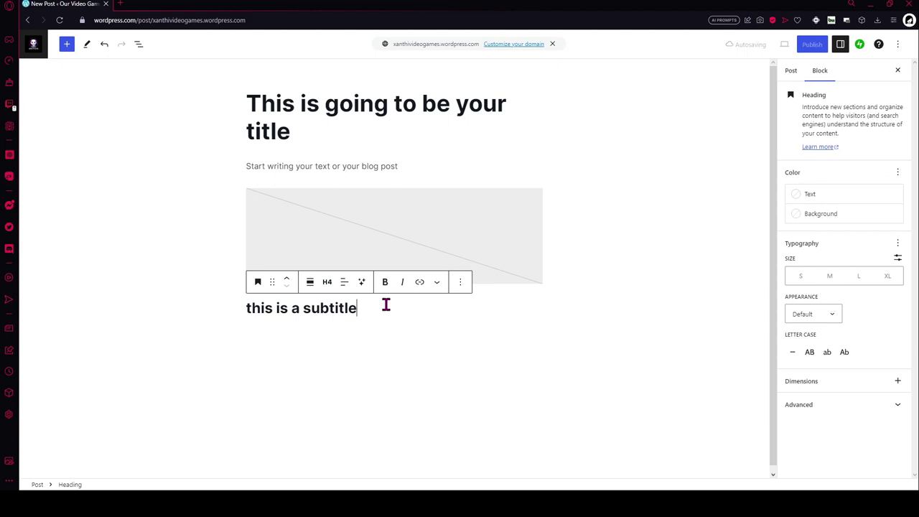
pyautogui.hotkey('ctrl', 'shift', 'd')
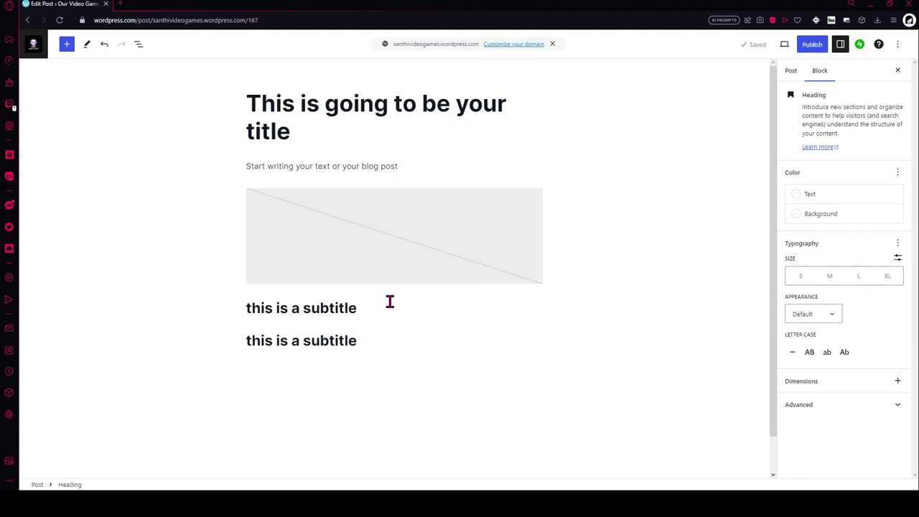
pyautogui.hotkey('ctrl', 'a')
pyautogui.press('BackSpace')
pyautogui.click(404, 392)
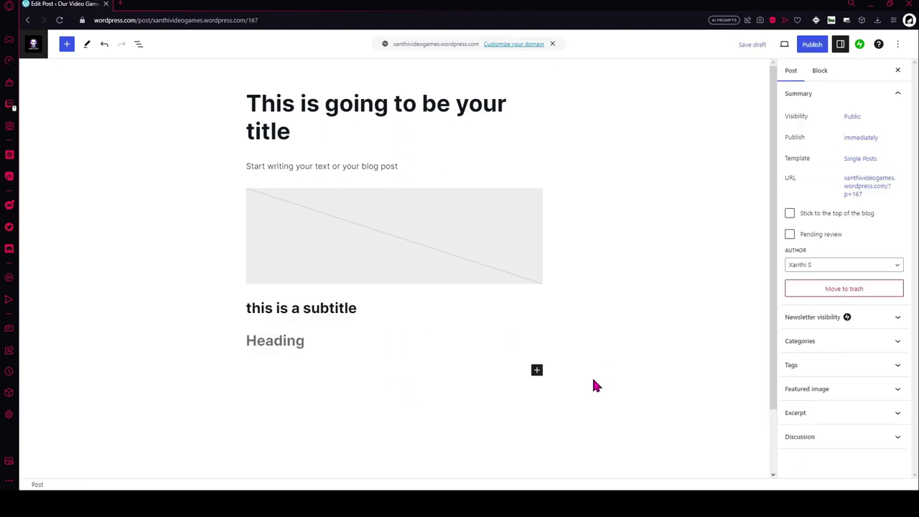
# - Add the text 'this is a new text' and merge it into the empty heading
pyautogui.click(535, 376)
pyautogui.click(563, 272)
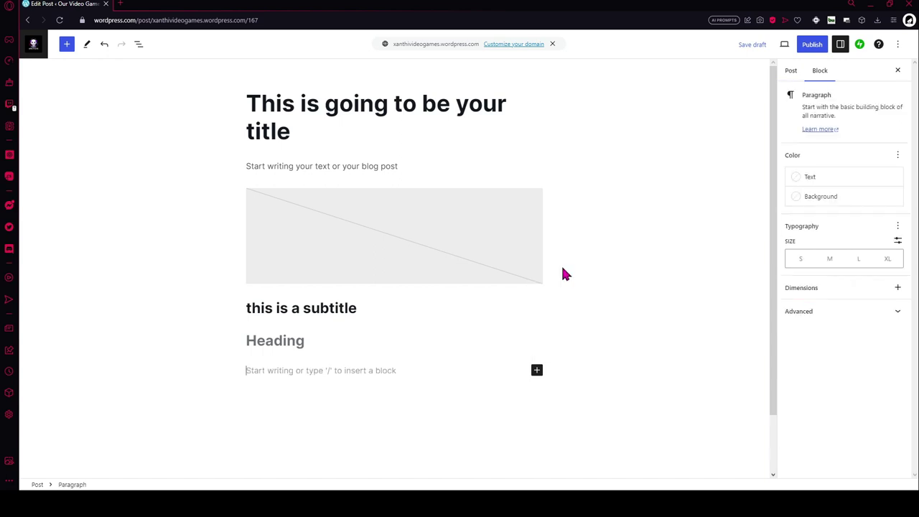
pyautogui.write('this is a ne')
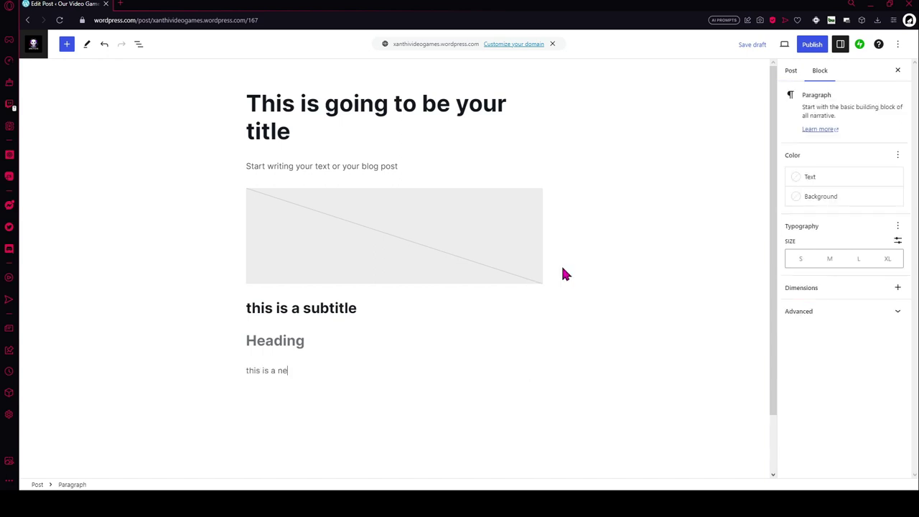
pyautogui.write('w text')
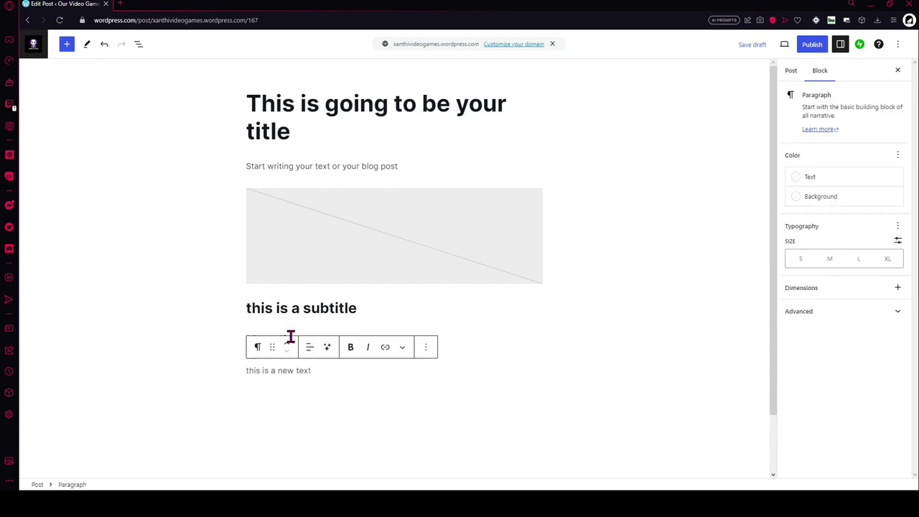
pyautogui.click(521, 346)
pyautogui.click(330, 340)
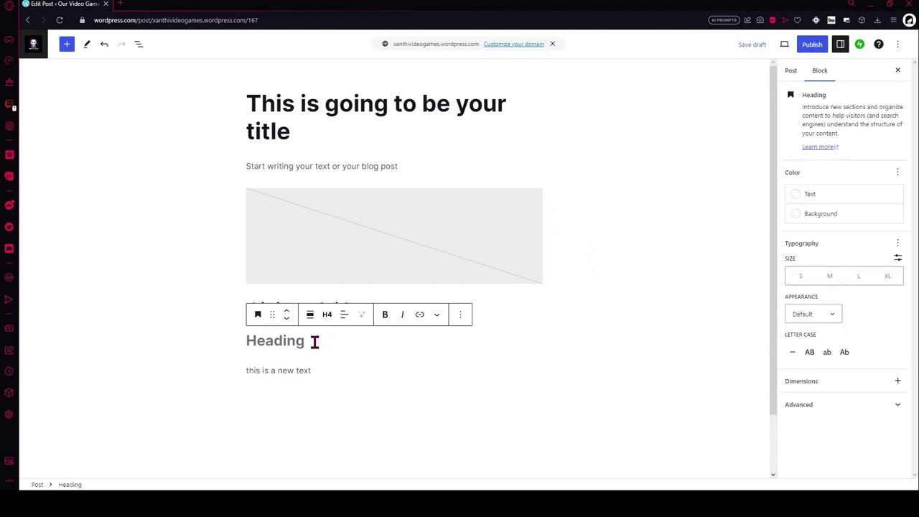
pyautogui.press('Delete')
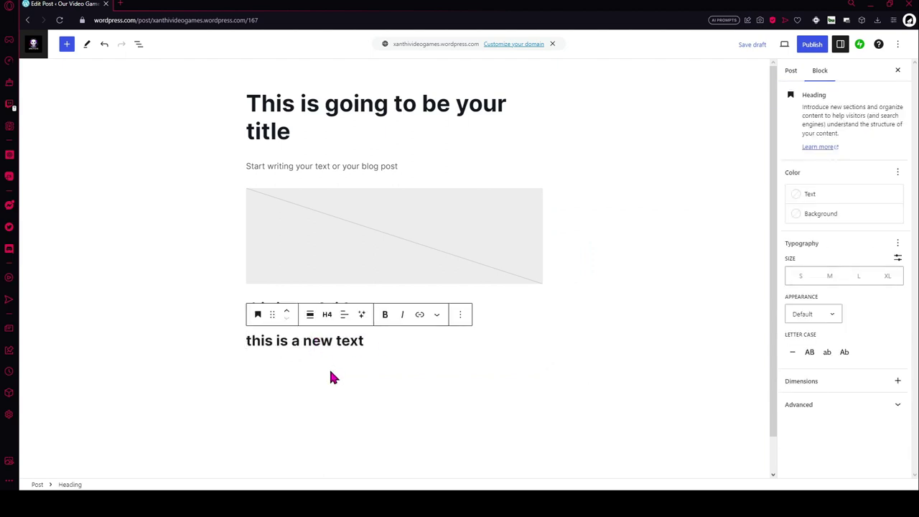
# - Transform the 'this is a new text' heading into a plain paragraph
pyautogui.click(327, 314)
pyautogui.click(344, 316)
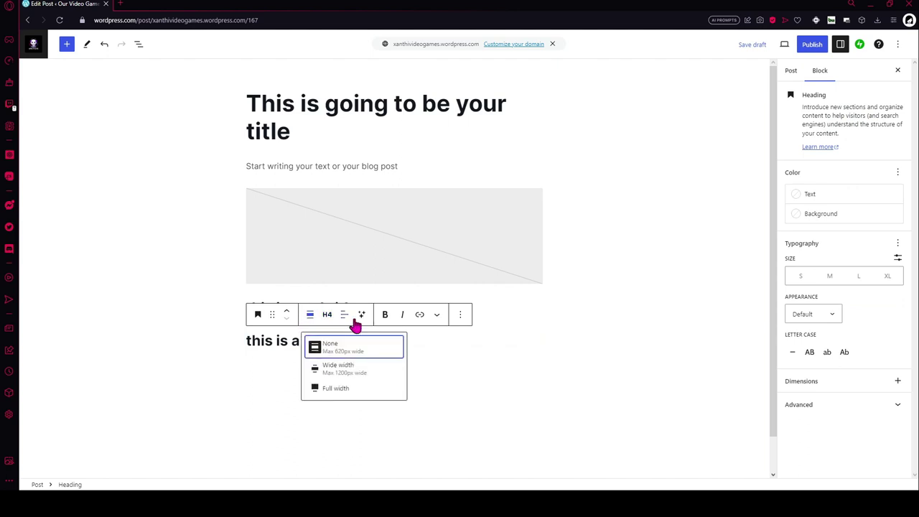
pyautogui.click(258, 315)
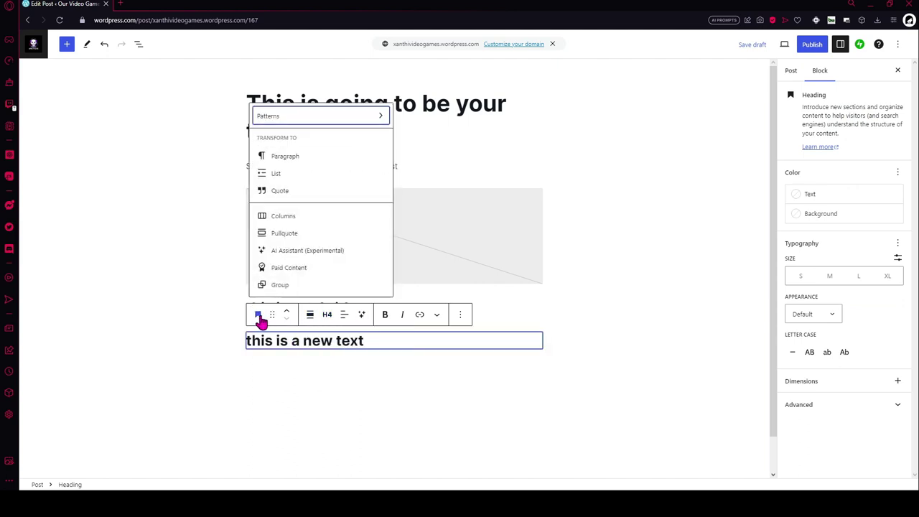
pyautogui.click(266, 155)
pyautogui.click(398, 375)
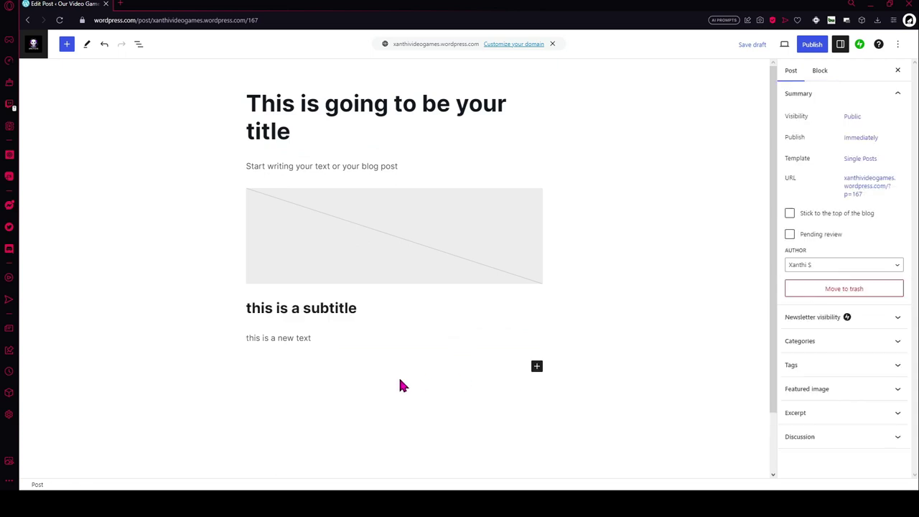
# - Append '. bla bla bla' to the paragraph and add empty paragraphs below
pyautogui.click(343, 338)
pyautogui.write('. bo')
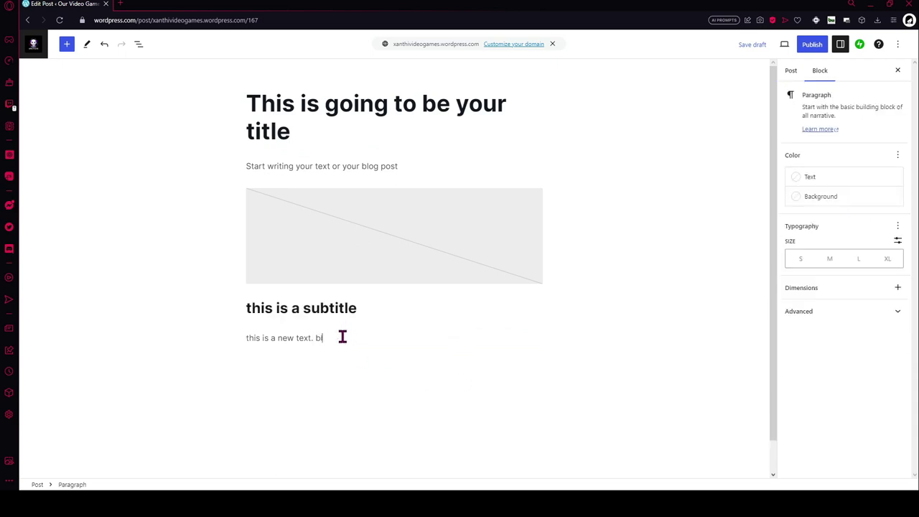
pyautogui.press('Return')
pyautogui.press('Return')
pyautogui.press('Return')
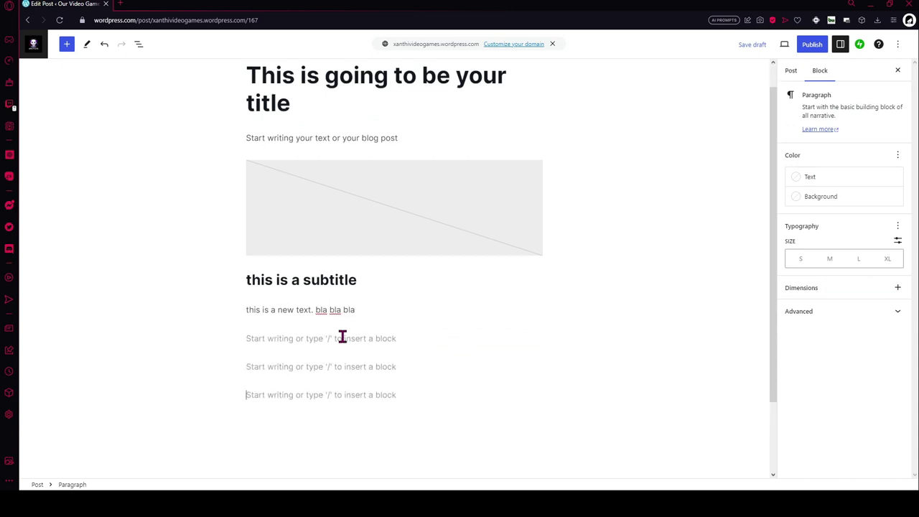
pyautogui.click(353, 336)
# - Create a new category named 'Category' in the Post settings and assign the draft to it
pyautogui.click(790, 75)
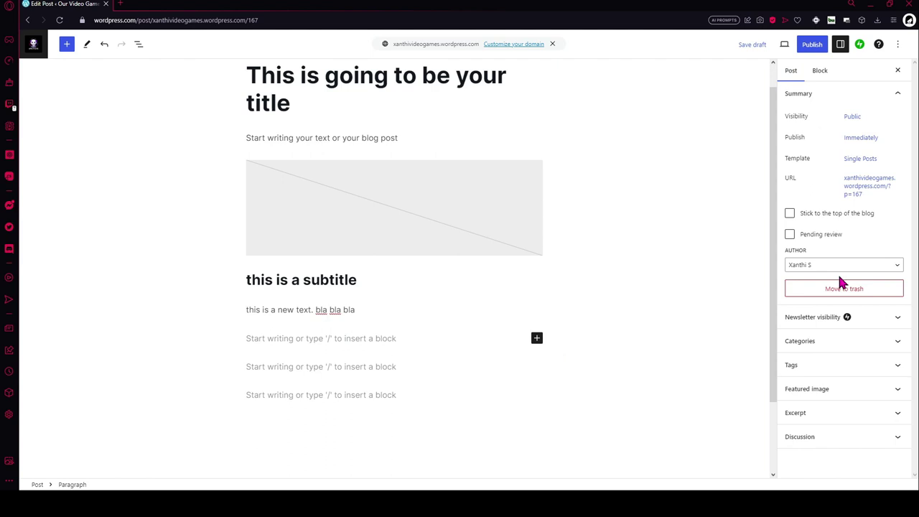
pyautogui.click(833, 343)
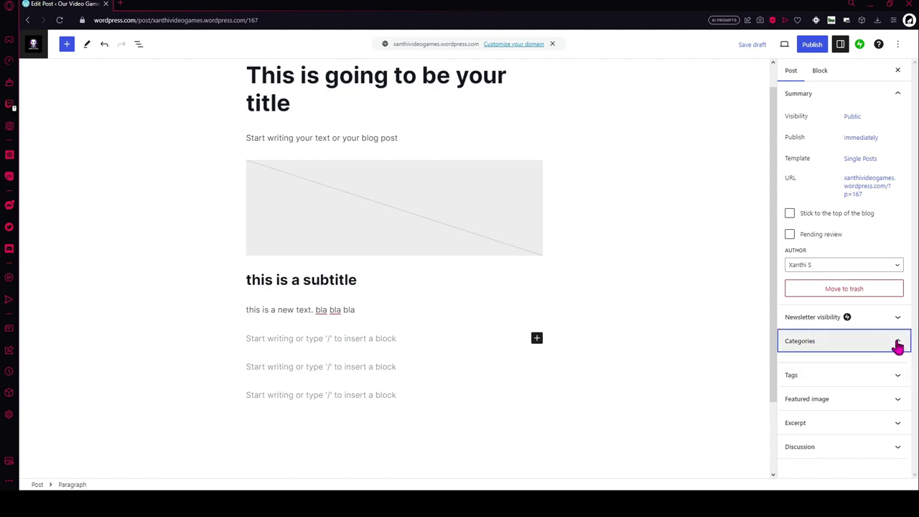
pyautogui.scroll(-2, 859, 372)
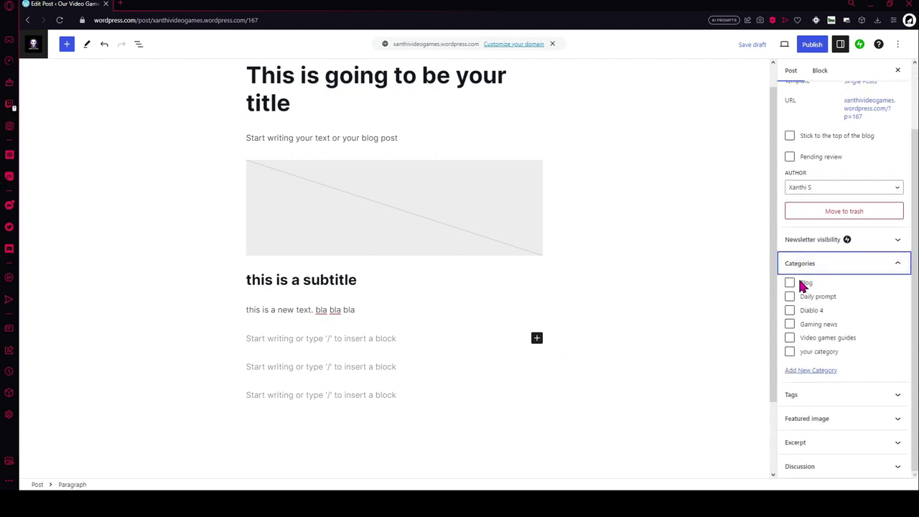
pyautogui.click(827, 371)
pyautogui.click(844, 399)
pyautogui.write('Category')
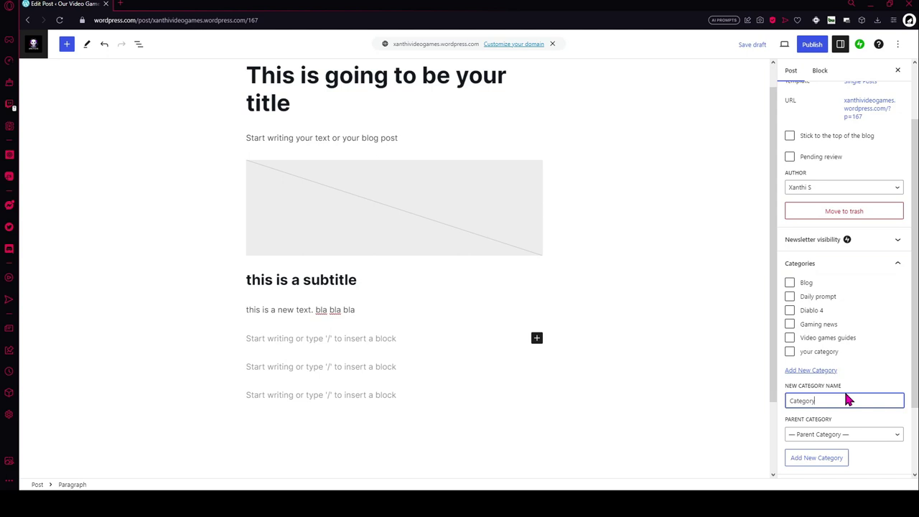
pyautogui.press('Return')
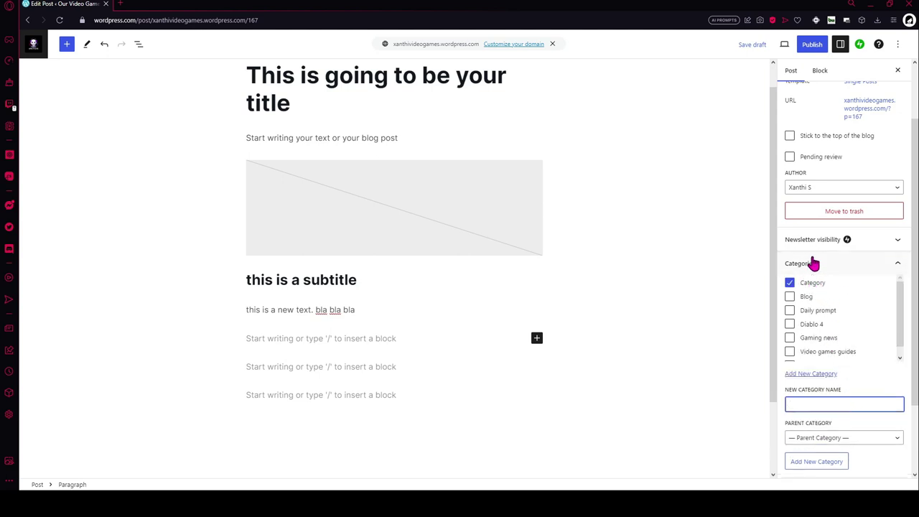
pyautogui.scroll(-3, 813, 263)
# - Open the featured image picker and browse Pexels Free Photos
pyautogui.click(862, 414)
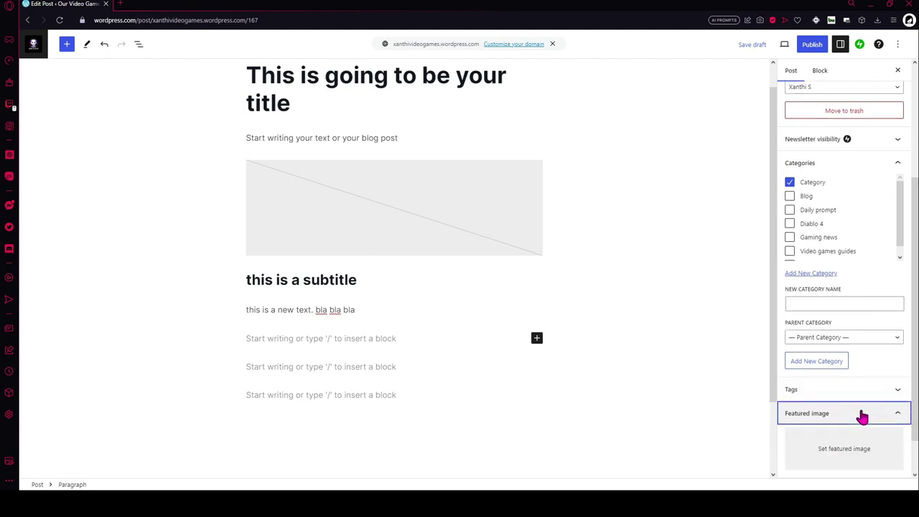
pyautogui.click(852, 455)
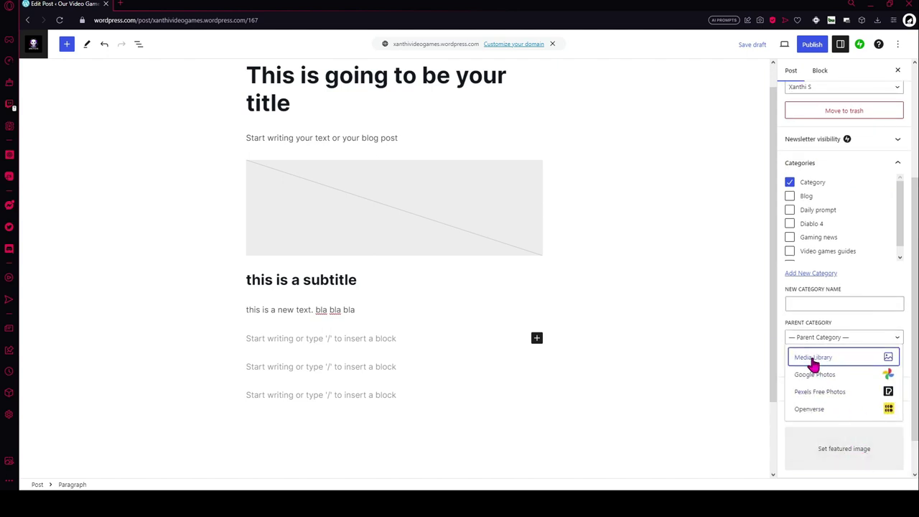
pyautogui.click(826, 399)
pyautogui.click(181, 273)
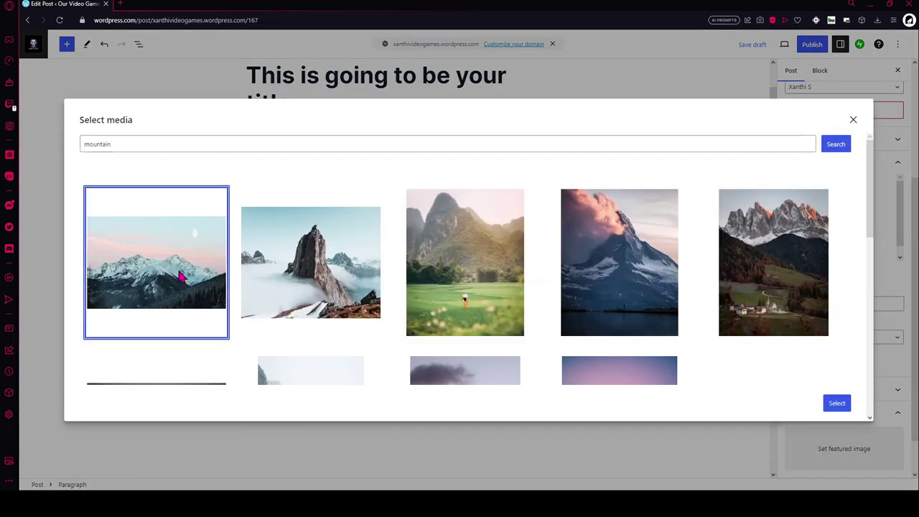
# - Search Pexels for 'cooking' and set the hand-salting-a-bowl photo as featured image
pyautogui.click(157, 144)
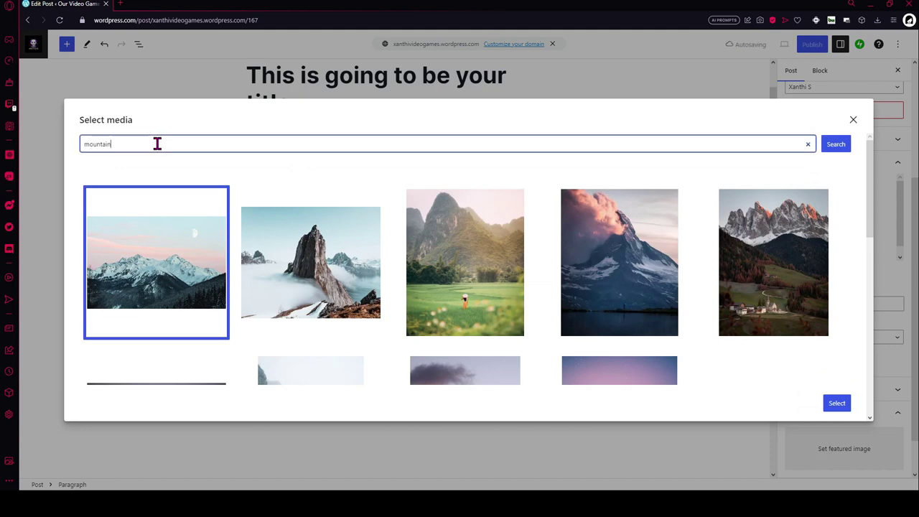
pyautogui.hotkey('ctrl', 'a')
pyautogui.press('BackSpace')
pyautogui.write('ap')
pyautogui.hotkey('ctrl', 'a')
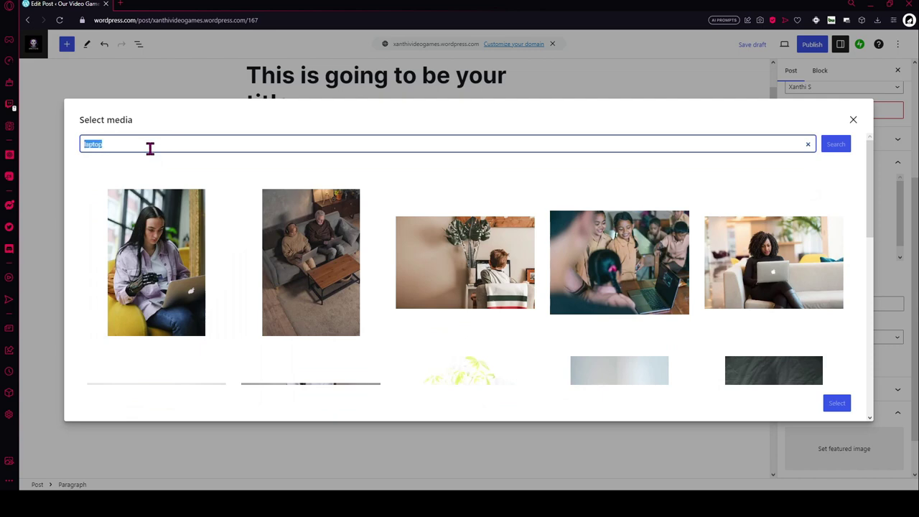
pyautogui.write('cooking')
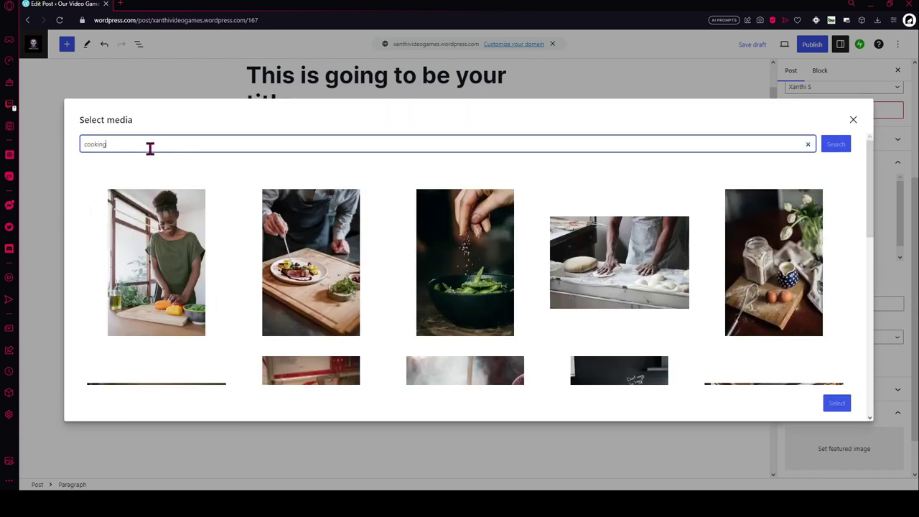
pyautogui.click(502, 274)
pyautogui.click(836, 404)
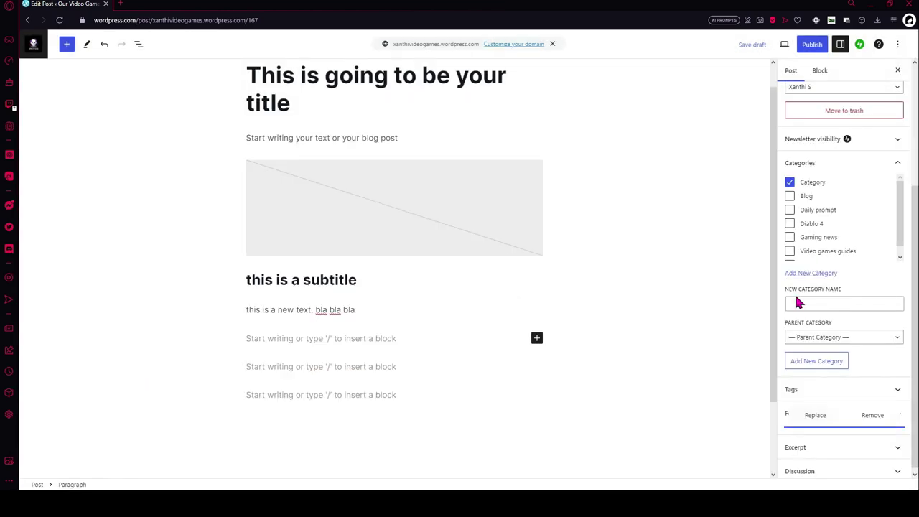
# - Bring up the pre-publish check, showing public visibility and immediate publishing
pyautogui.scroll(-2, 826, 330)
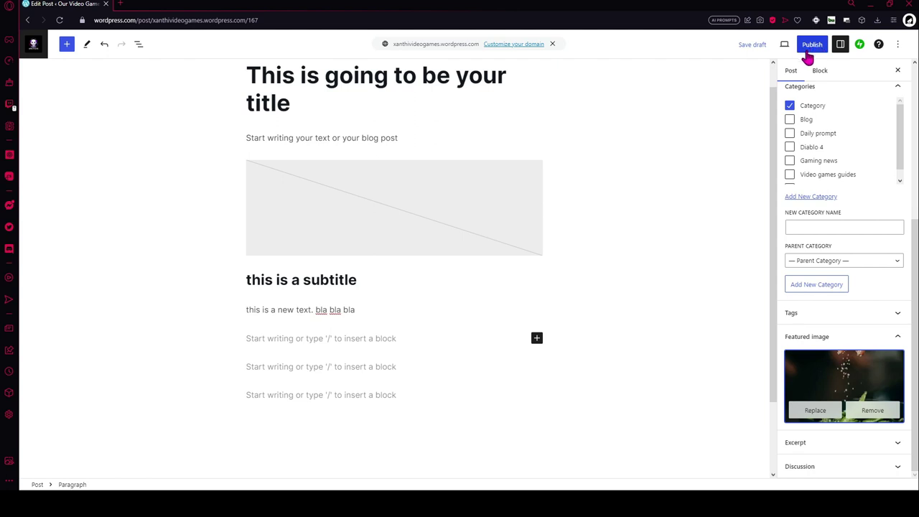
pyautogui.click(813, 46)
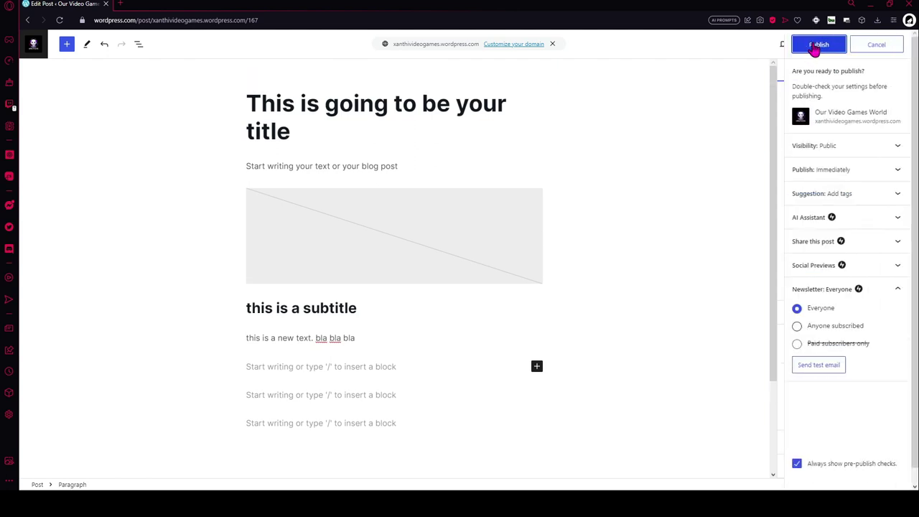
# - Confirm publishing, scroll through the live post with its featured photo, then return to My Home
pyautogui.click(821, 46)
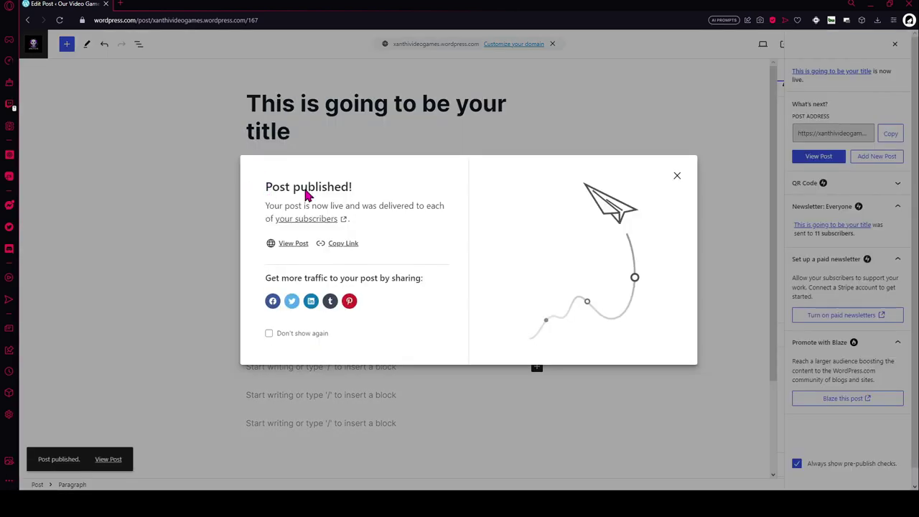
pyautogui.click(677, 176)
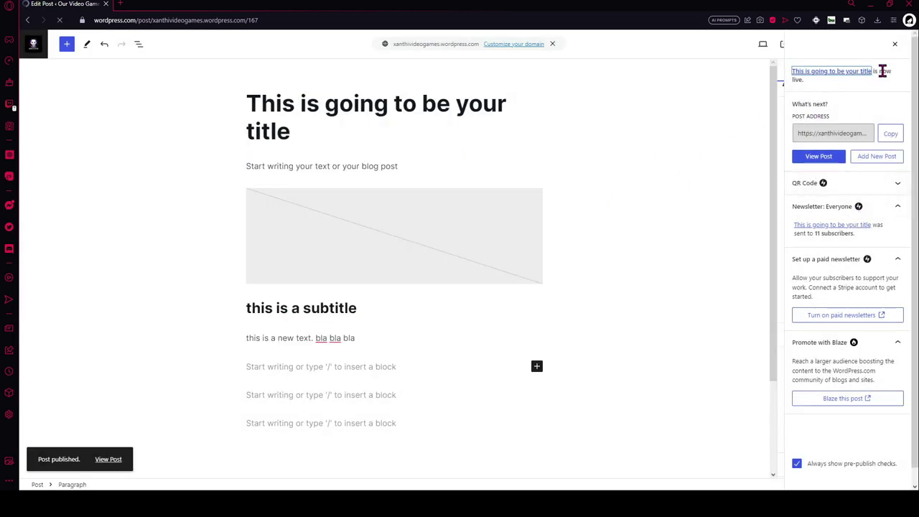
pyautogui.scroll(-3, 599, 308)
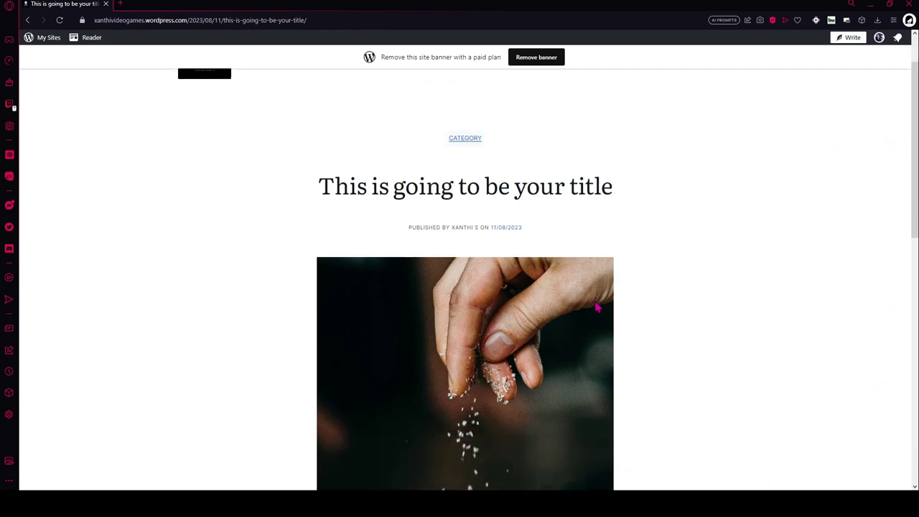
pyautogui.scroll(-5, 597, 305)
pyautogui.scroll(-3, 598, 302)
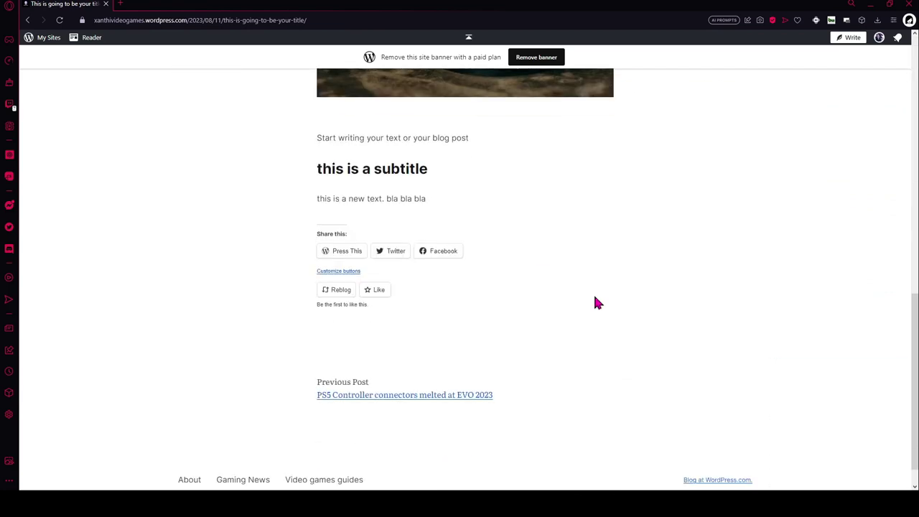
pyautogui.scroll(4, 592, 293)
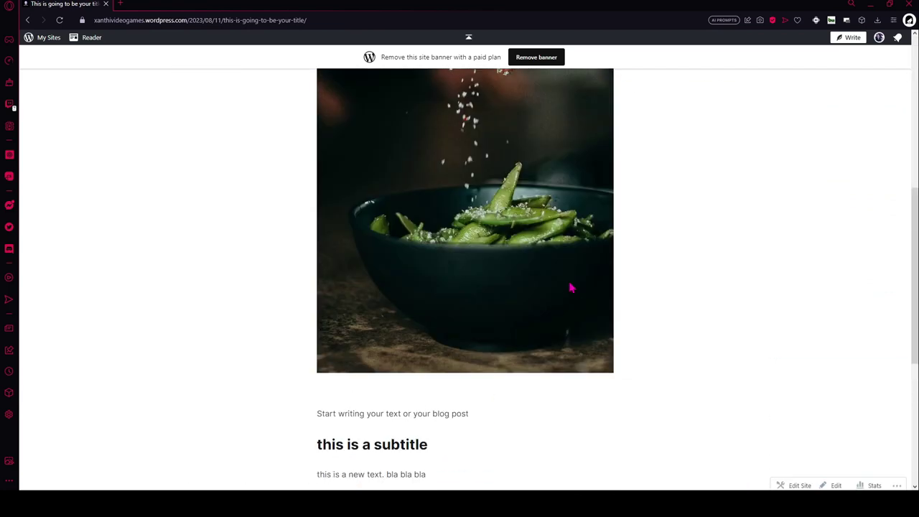
pyautogui.scroll(3, 290, 188)
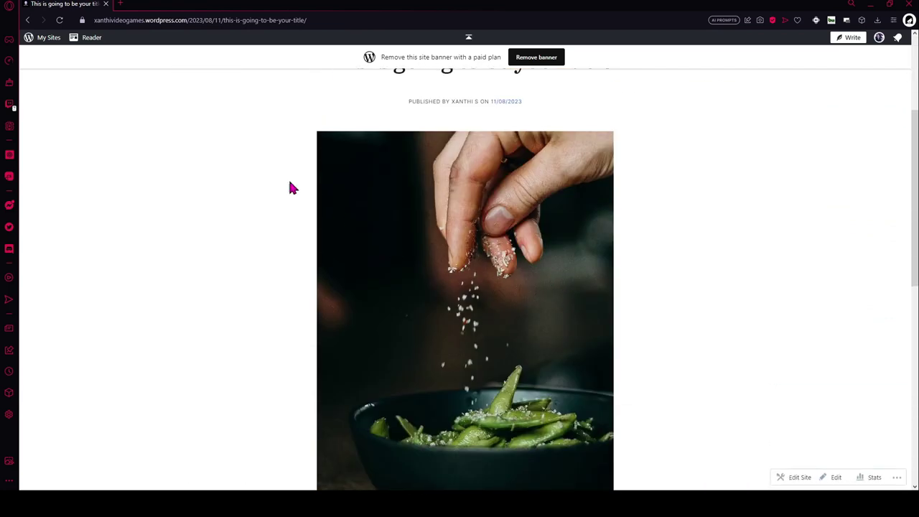
pyautogui.click(47, 42)
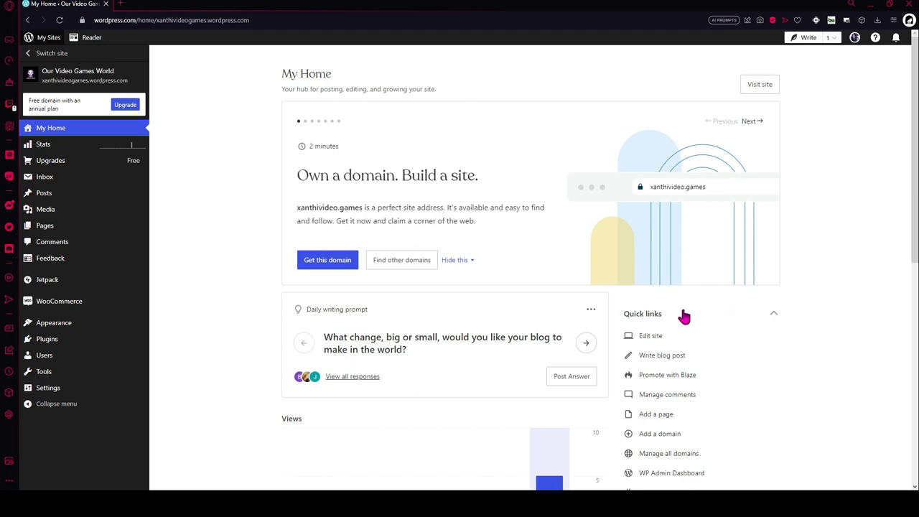
# - Start a fresh blog post from the Write blog post quick link on My Home
pyautogui.scroll(-2, 644, 314)
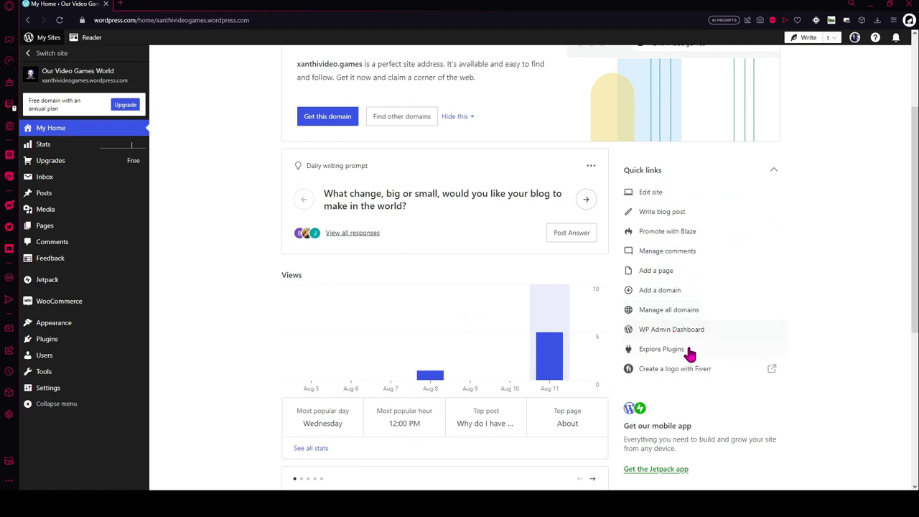
pyautogui.click(658, 216)
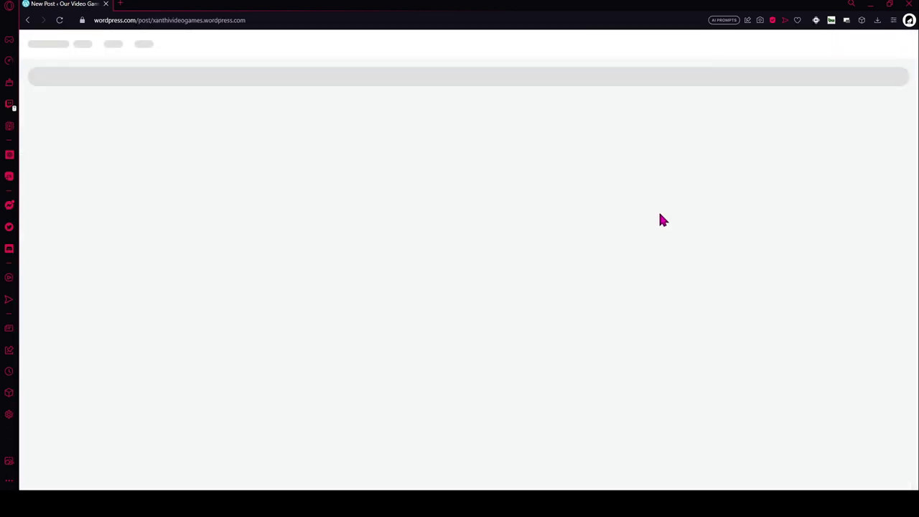